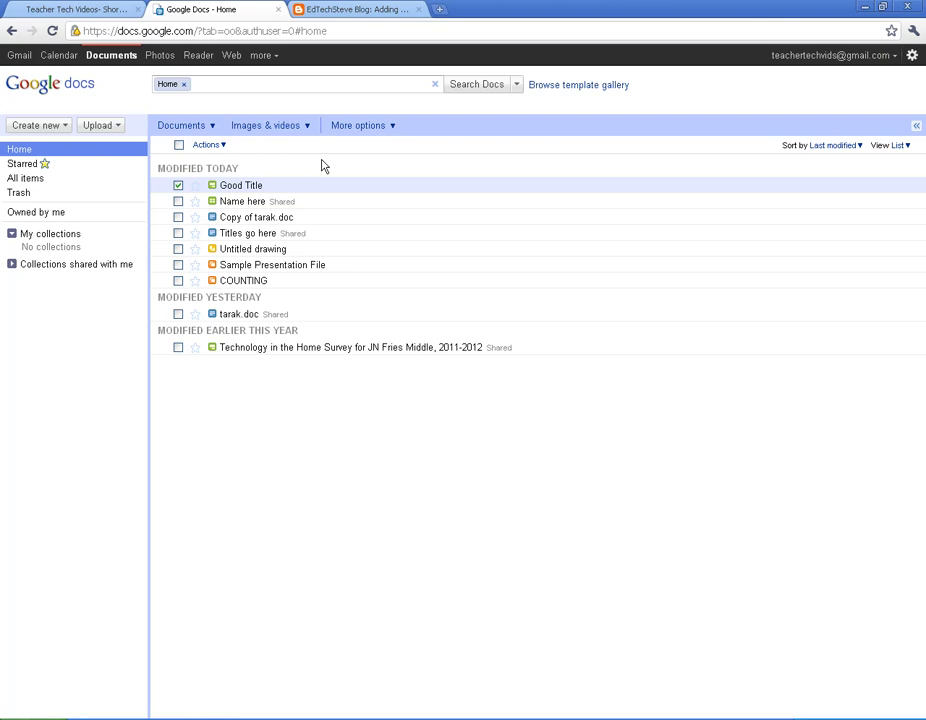
Open the Good Title spreadsheet and bring up its form for editing in a maximized window.
click(237, 186)
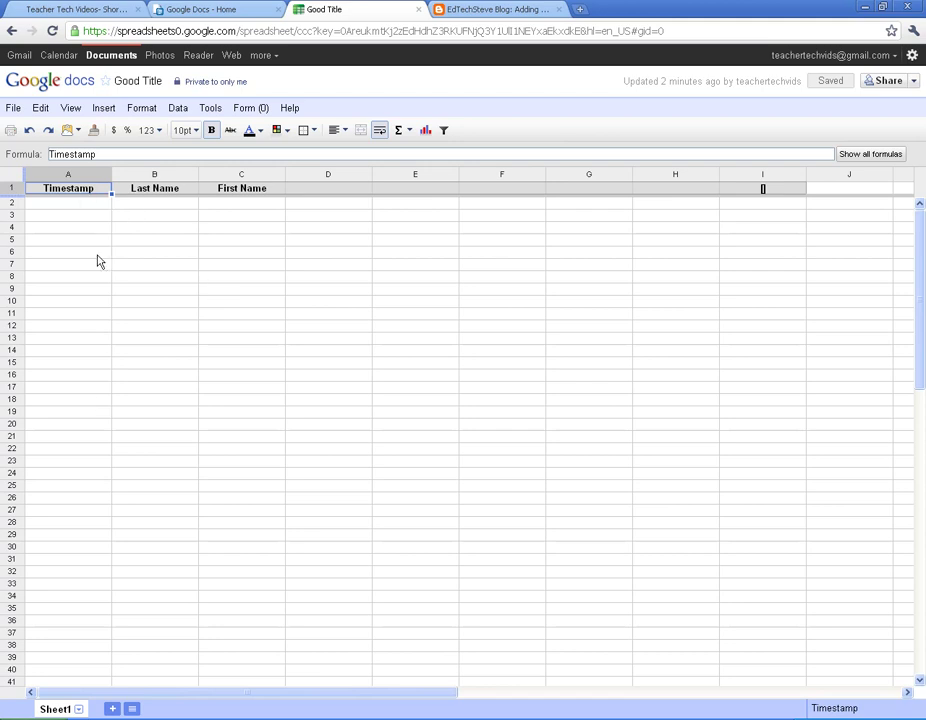
click(163, 216)
click(74, 216)
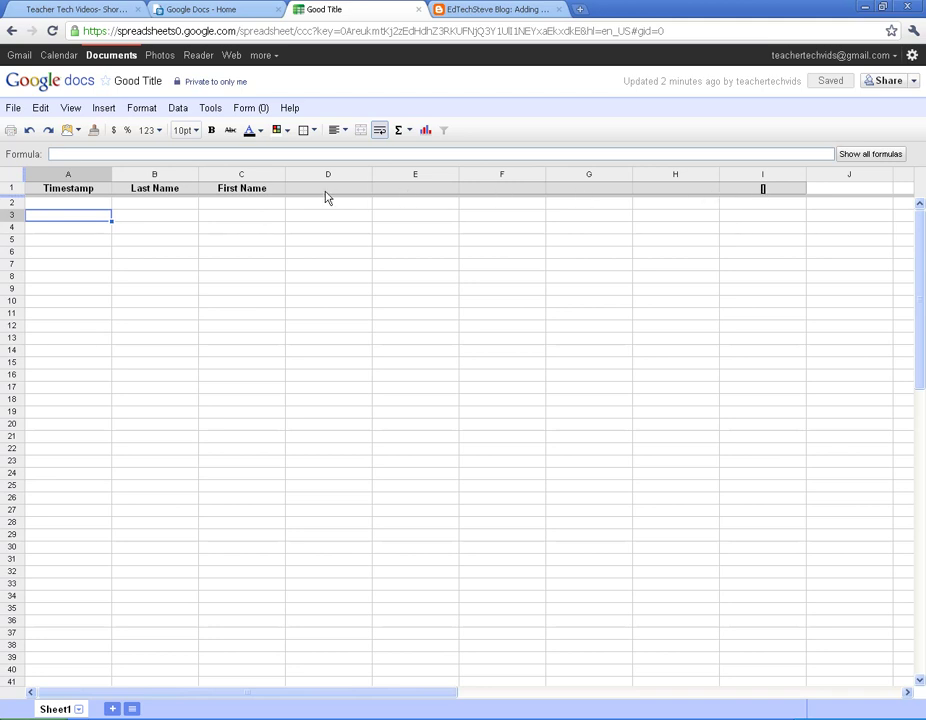
click(152, 222)
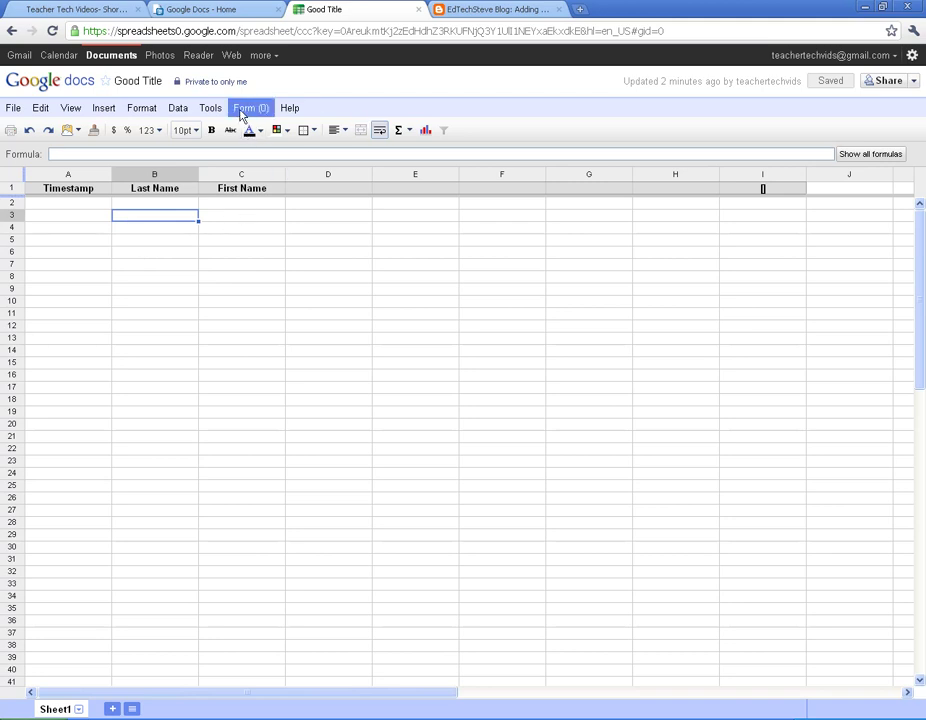
click(241, 110)
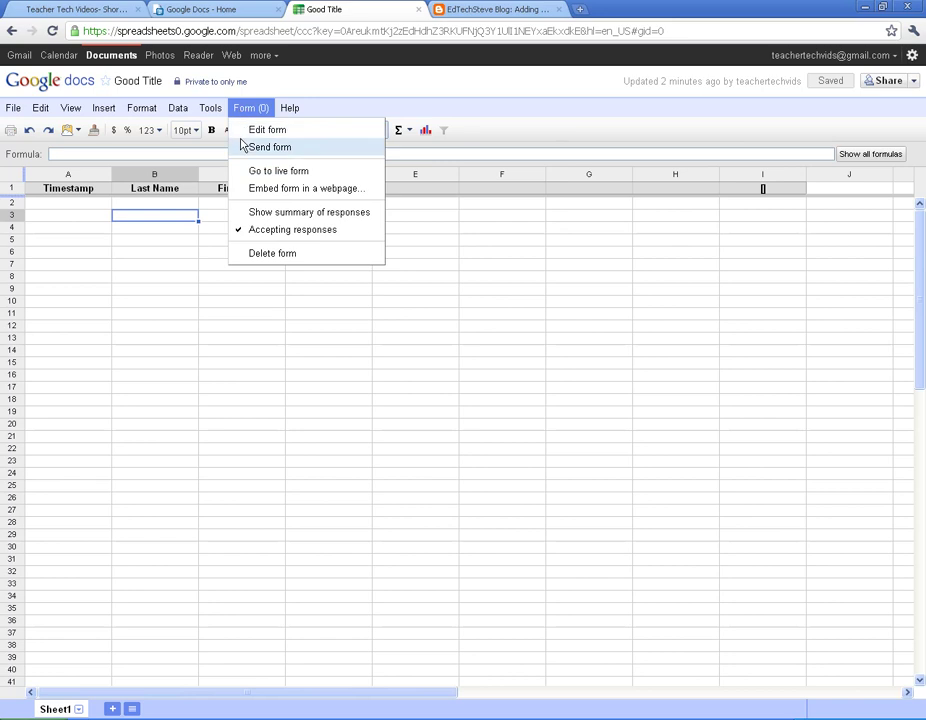
click(262, 131)
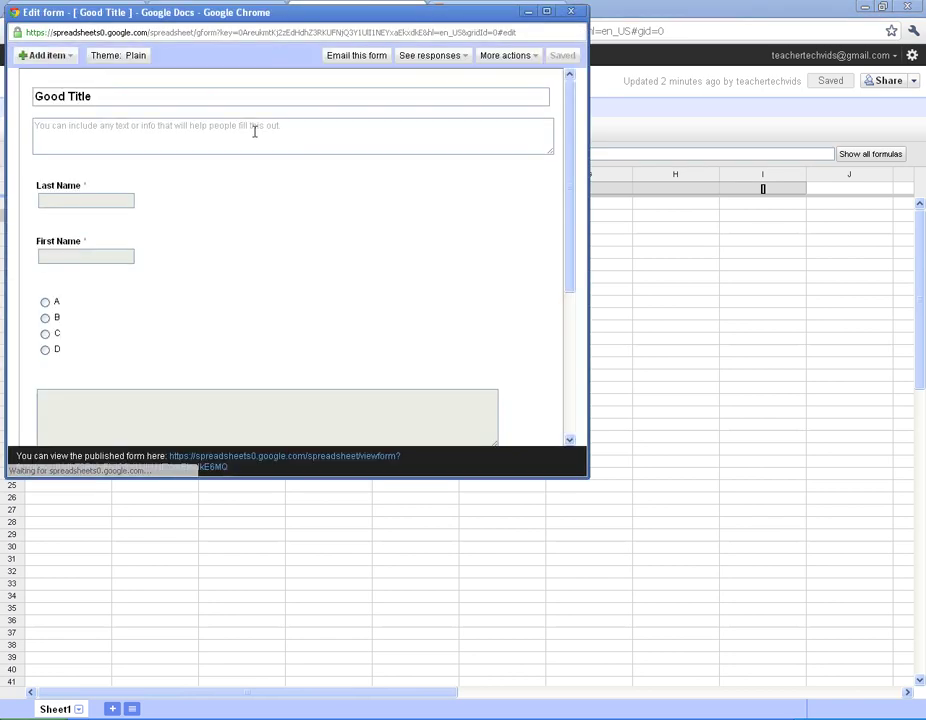
click(547, 11)
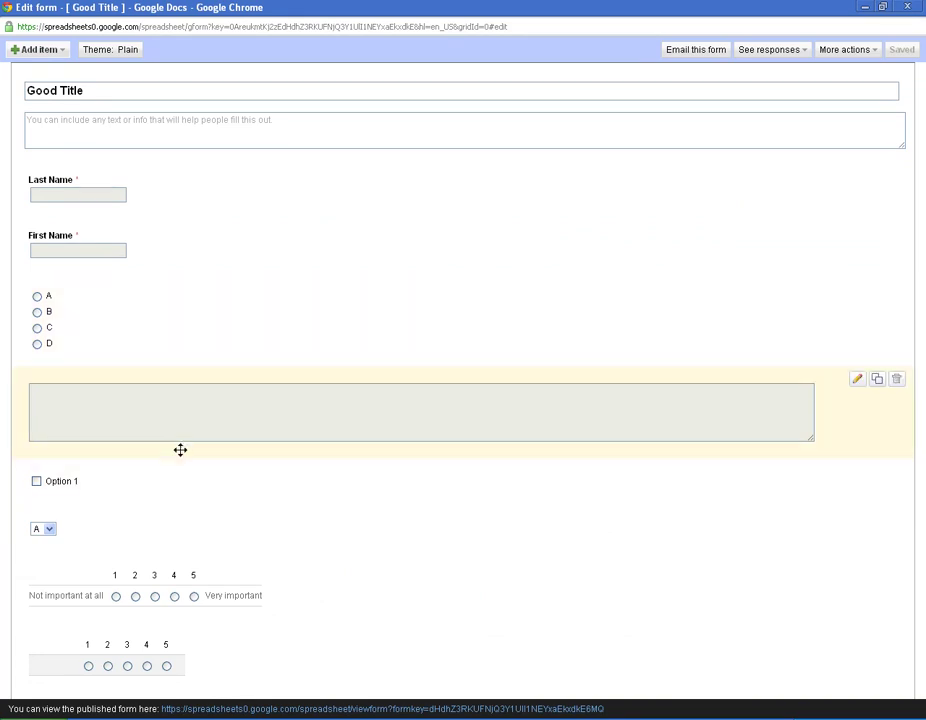
Move the Option 1 checkbox question below the drop-down question and delete the multiple-choice question with options A to D.
drag(180, 446, 194, 538)
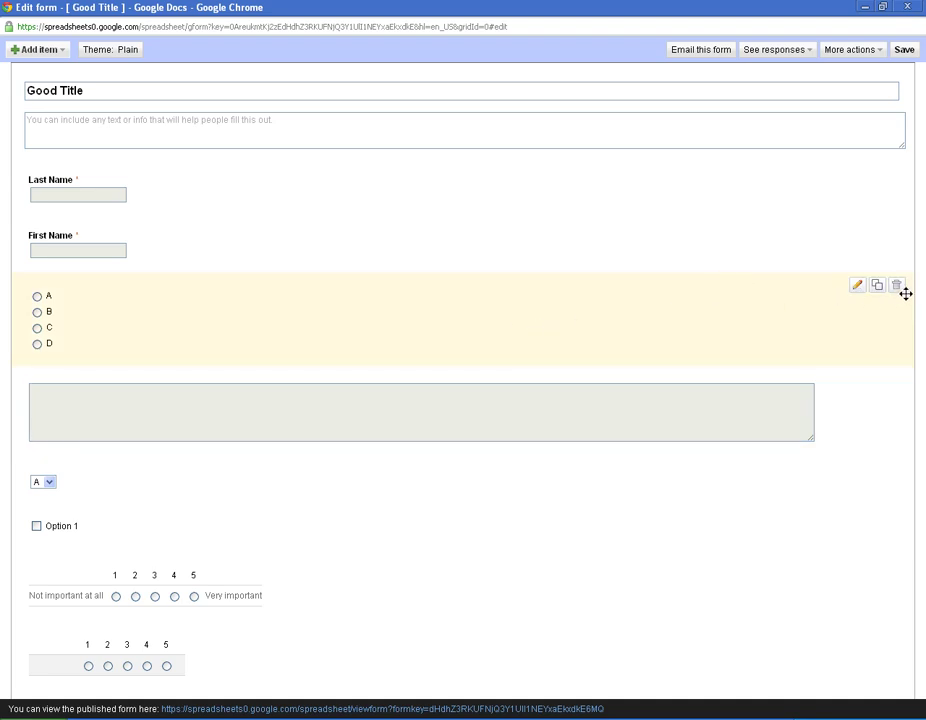
click(897, 287)
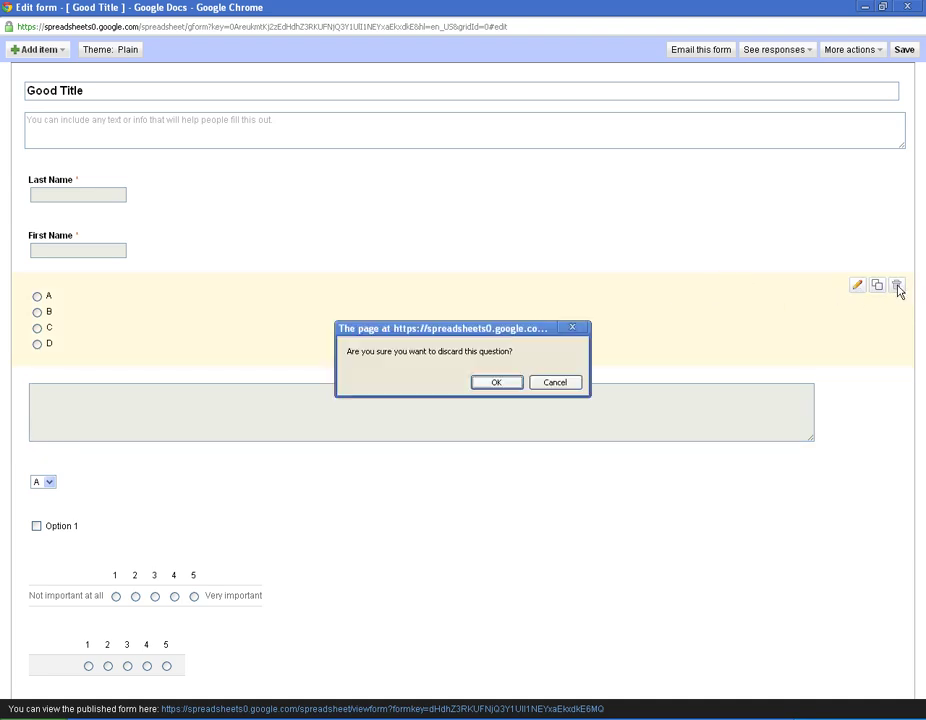
click(494, 383)
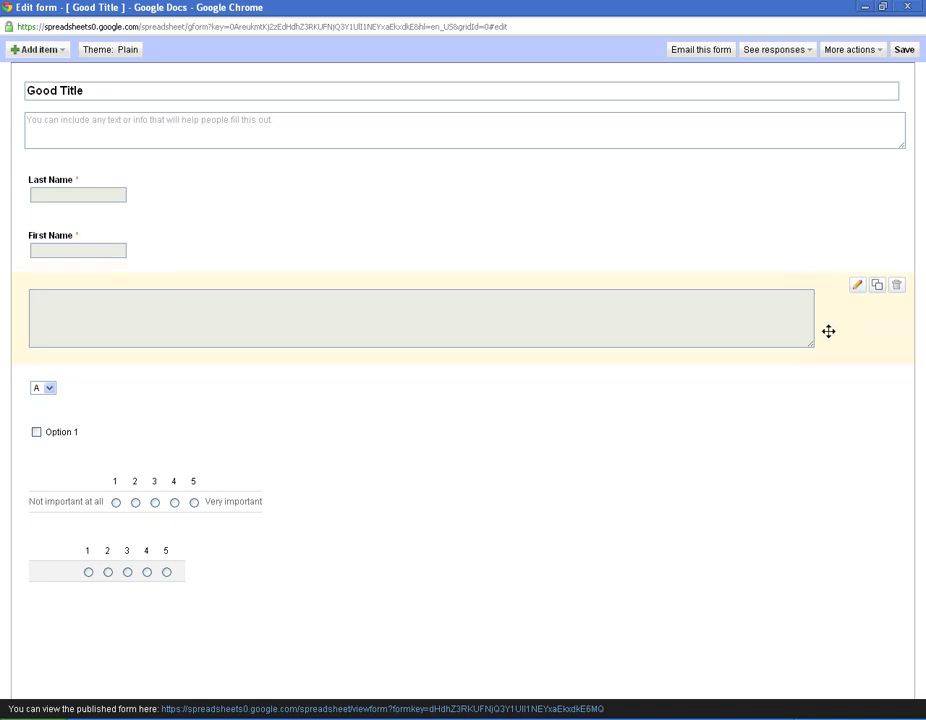
Check the paragraph question's editable settings, and the form's description and title fields, without changing them.
click(858, 289)
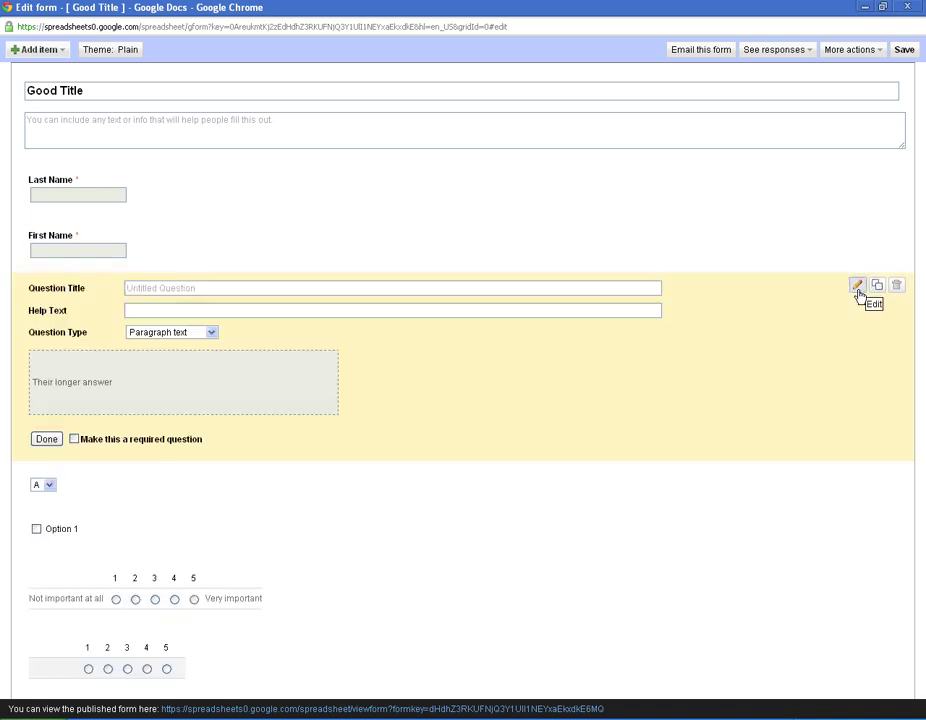
click(165, 287)
click(139, 310)
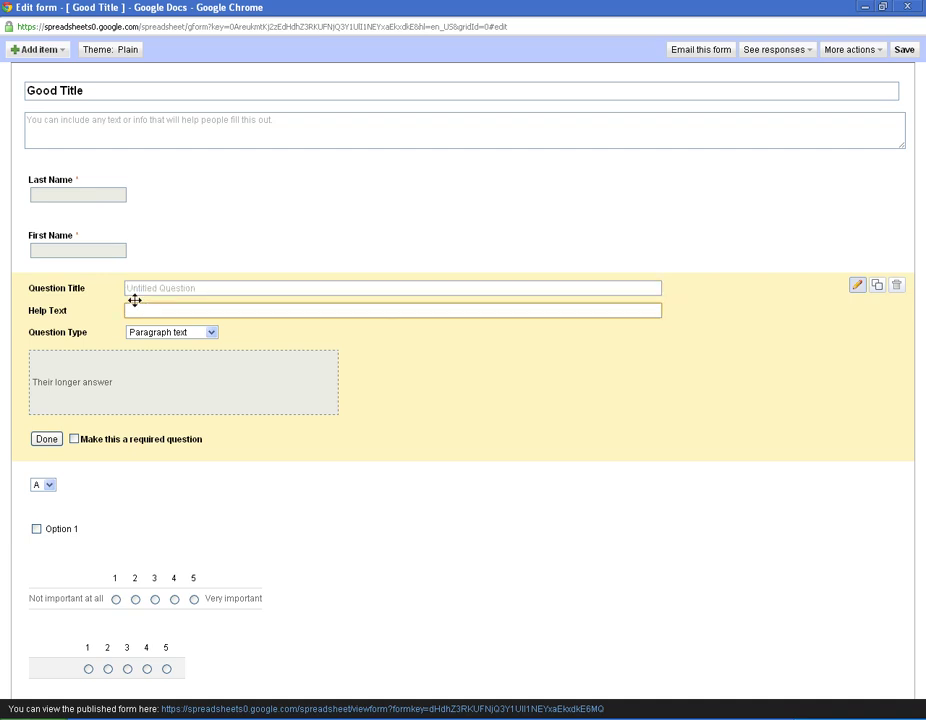
click(52, 443)
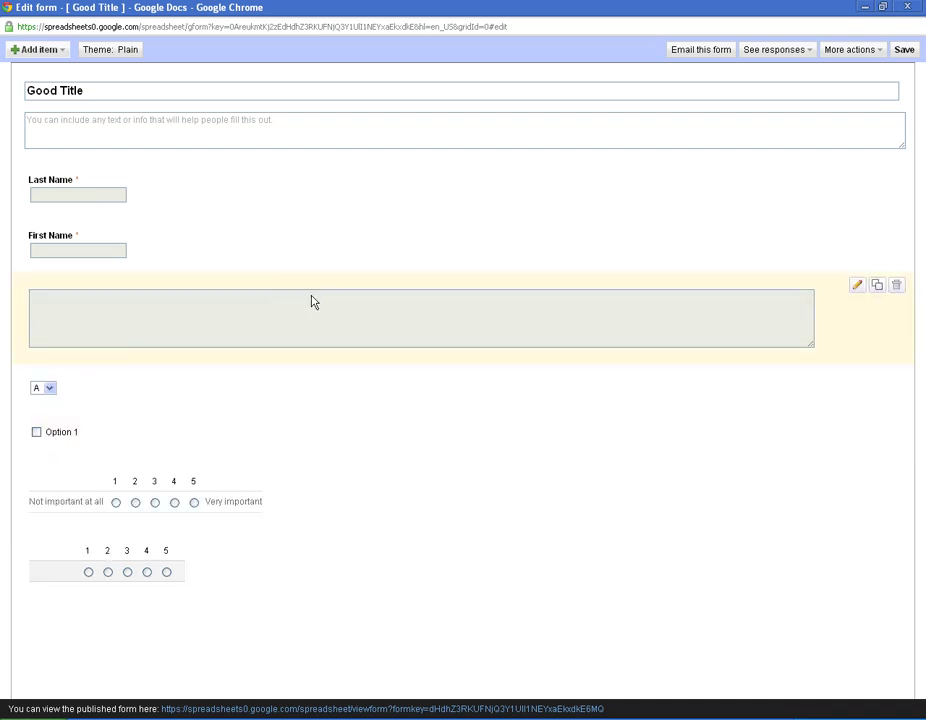
click(265, 128)
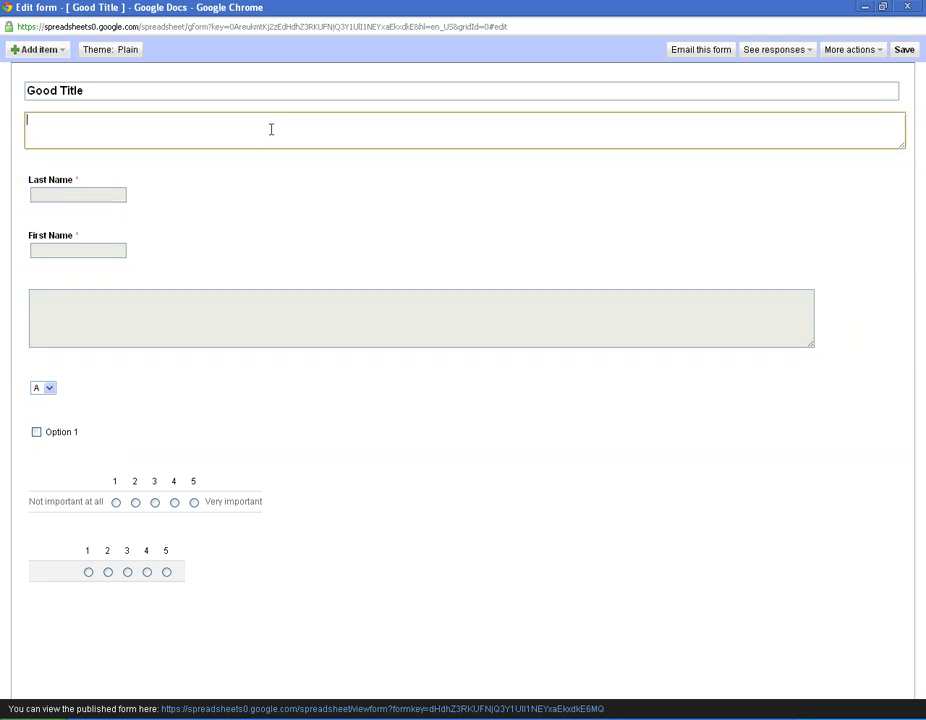
click(110, 89)
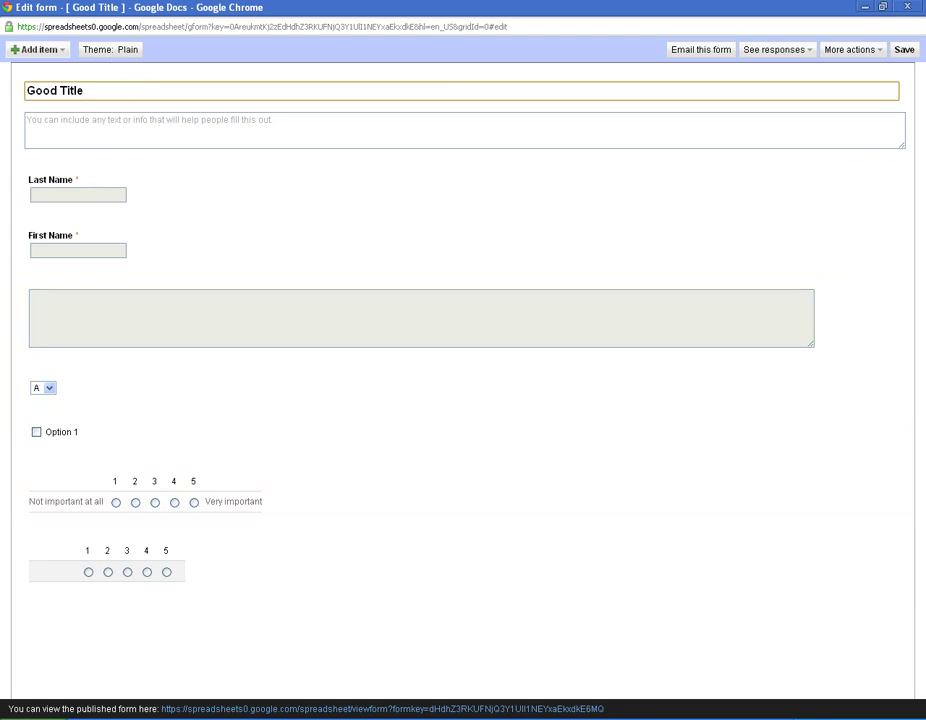
View the published version of the form, close it and return to the form editor.
click(295, 711)
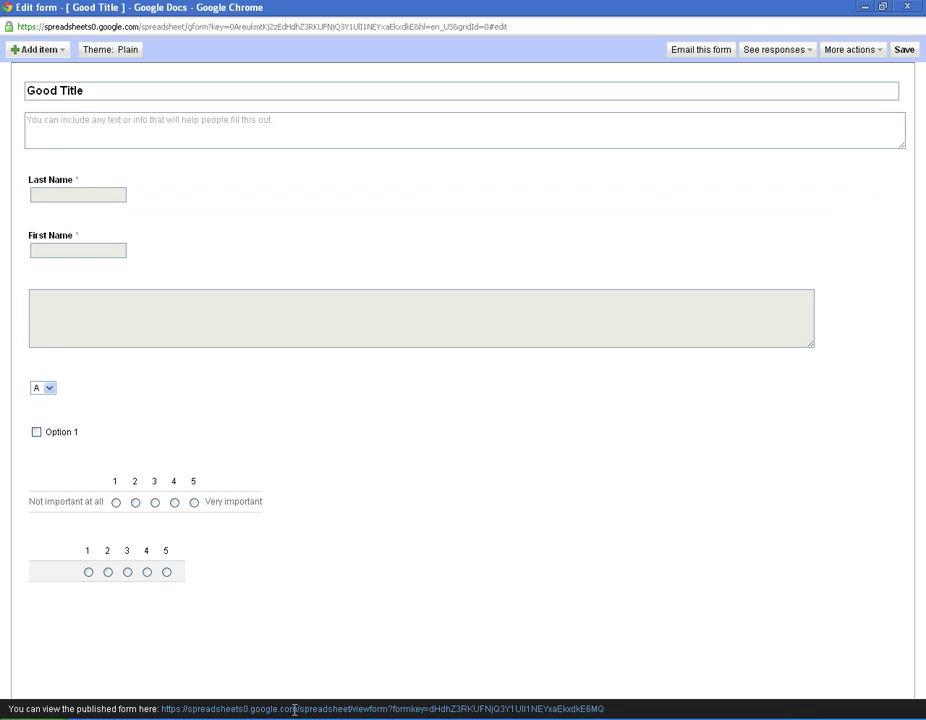
click(295, 711)
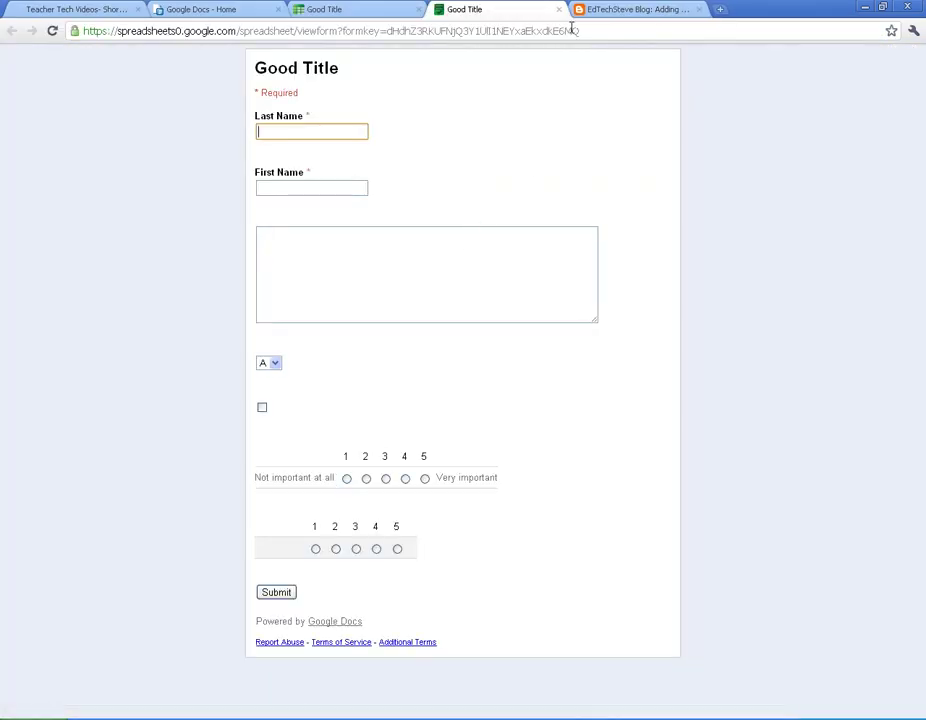
click(558, 9)
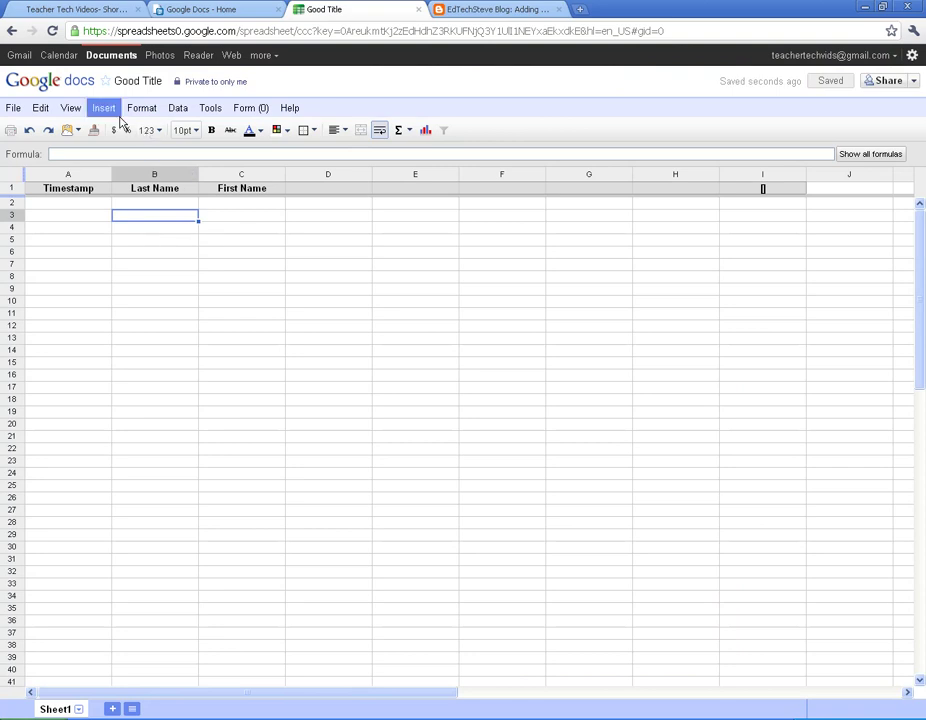
click(246, 112)
click(256, 129)
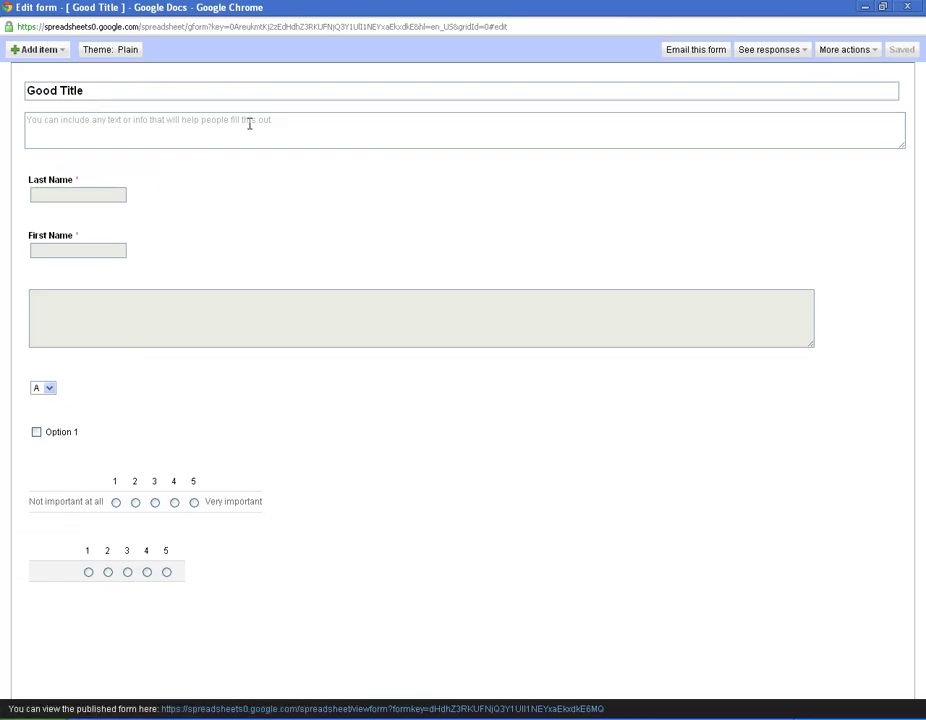
Browse the form themes and preview the Books Classic theme without applying it.
click(96, 52)
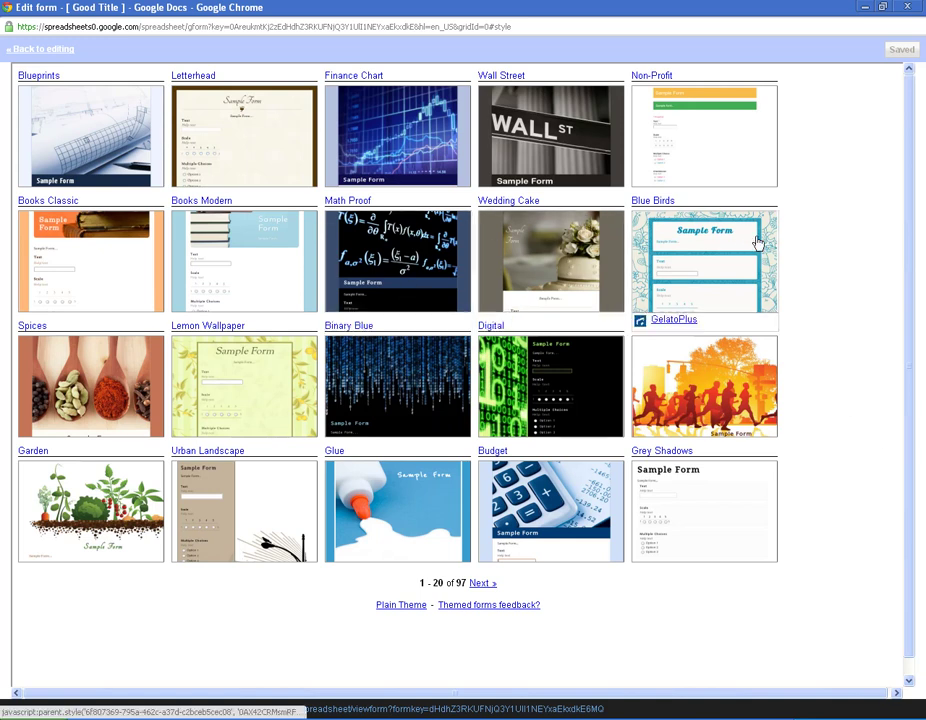
click(77, 272)
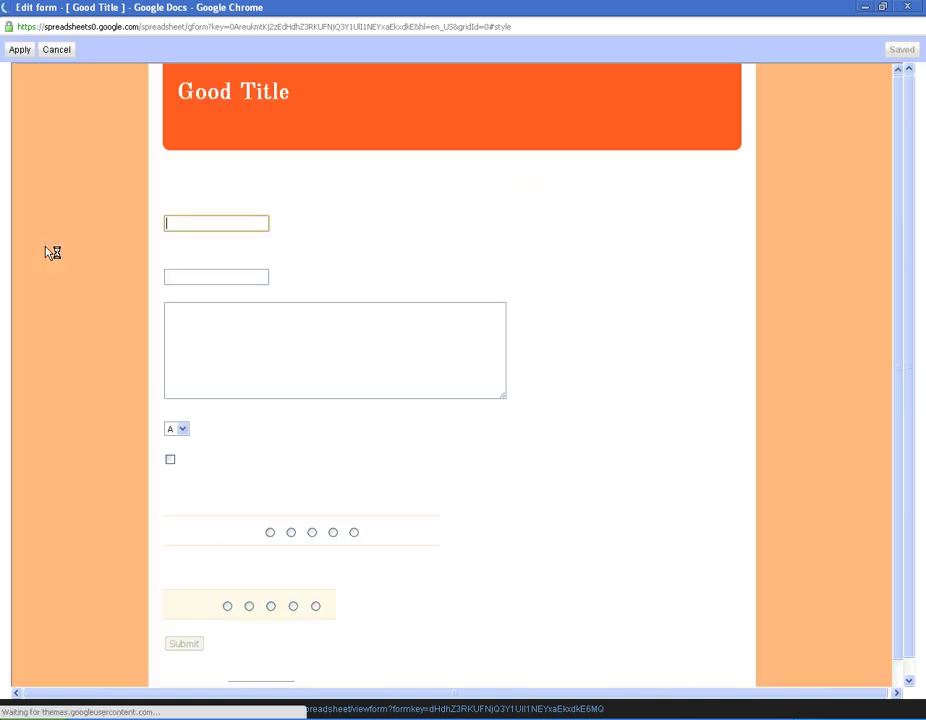
scroll(113, 413, down, 2)
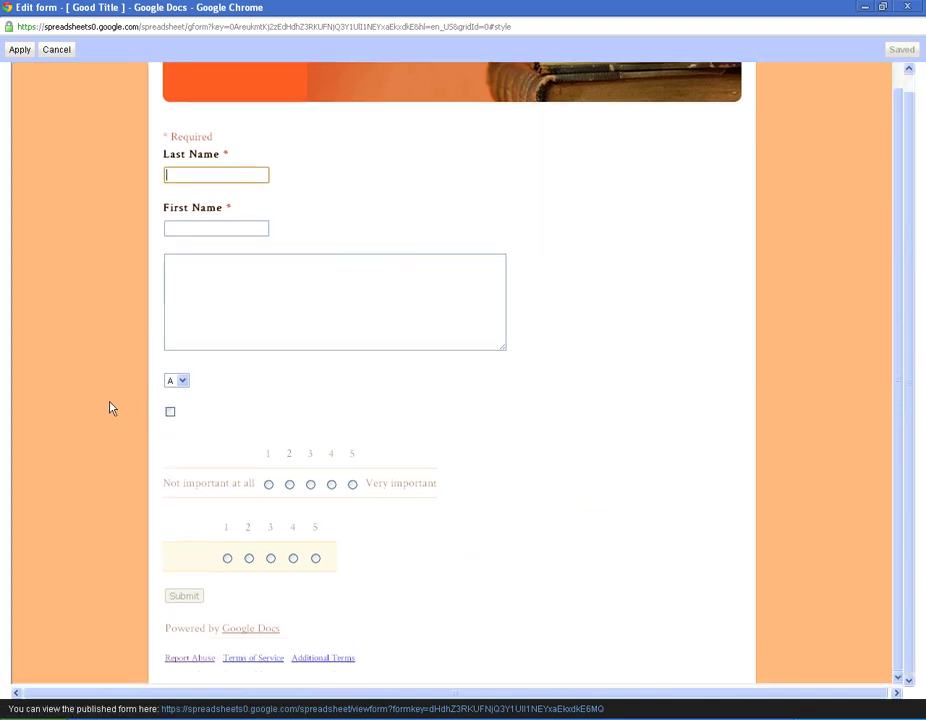
scroll(112, 408, up, 1)
click(56, 50)
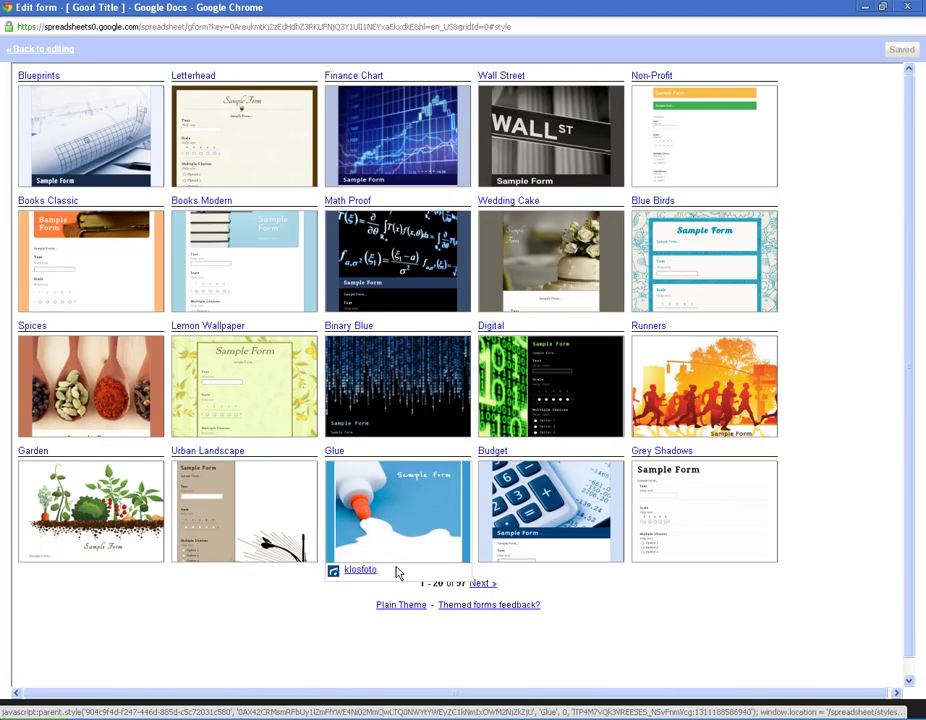
Find the White Flowers theme on the third page of themes and apply it to the form.
click(484, 583)
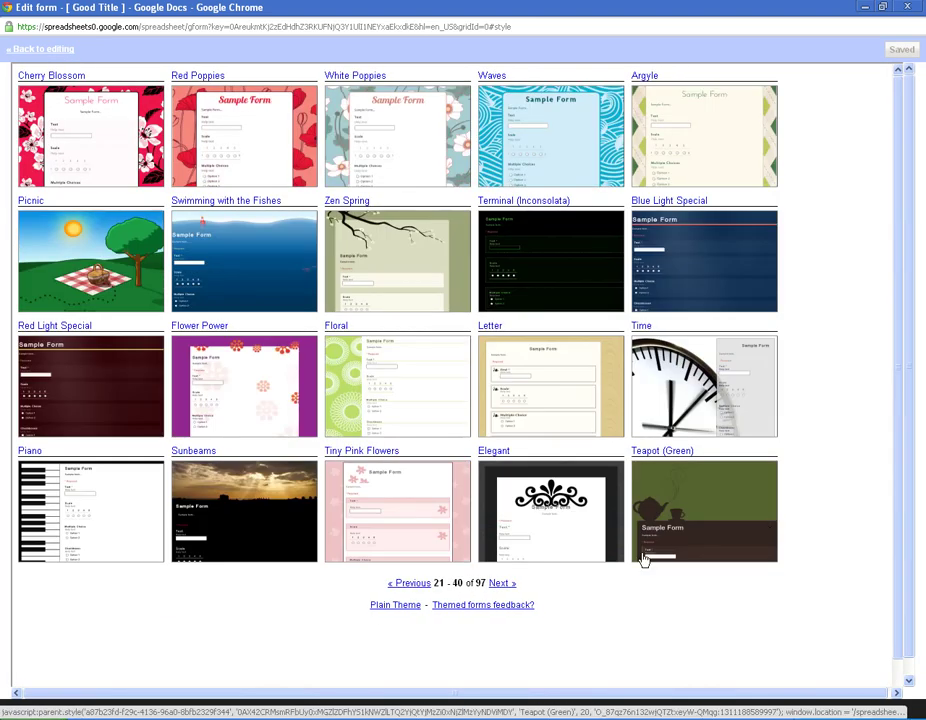
click(500, 584)
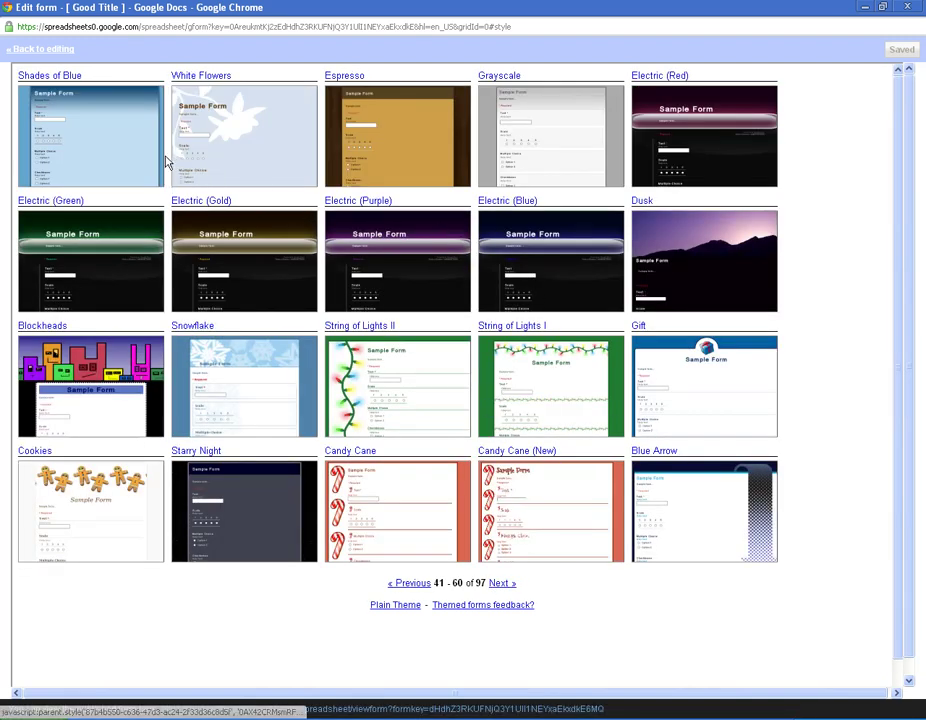
click(230, 143)
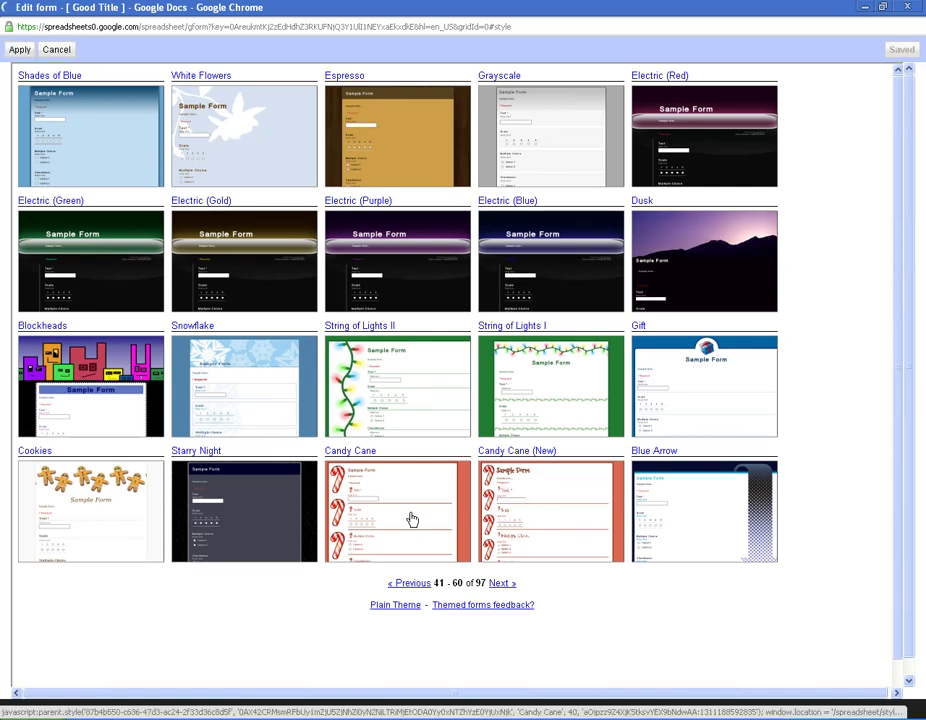
click(209, 145)
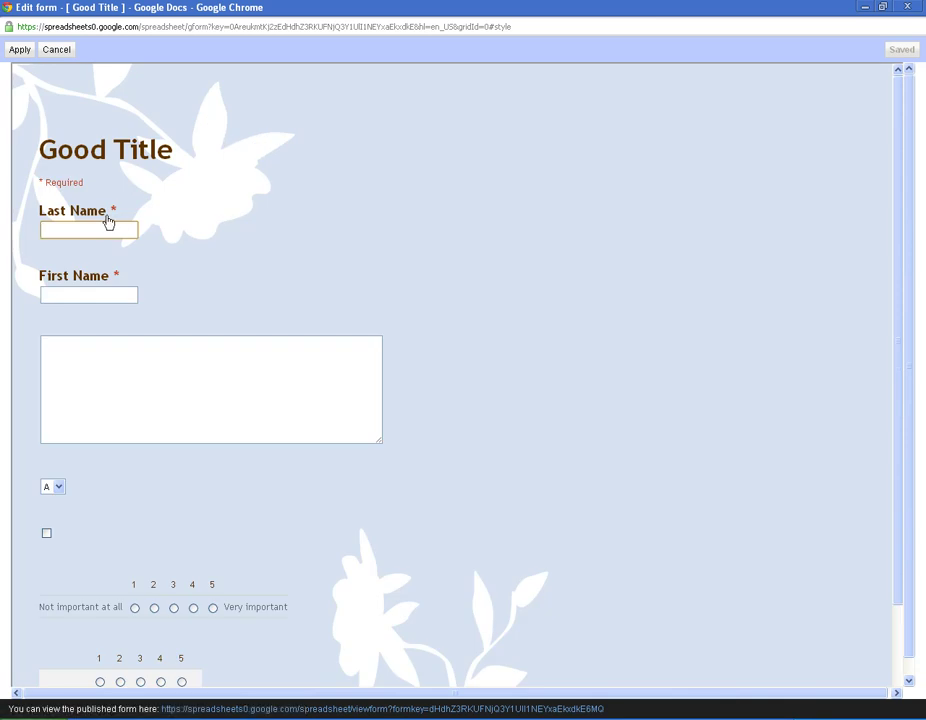
scroll(207, 351, down, 2)
scroll(209, 358, up, 2)
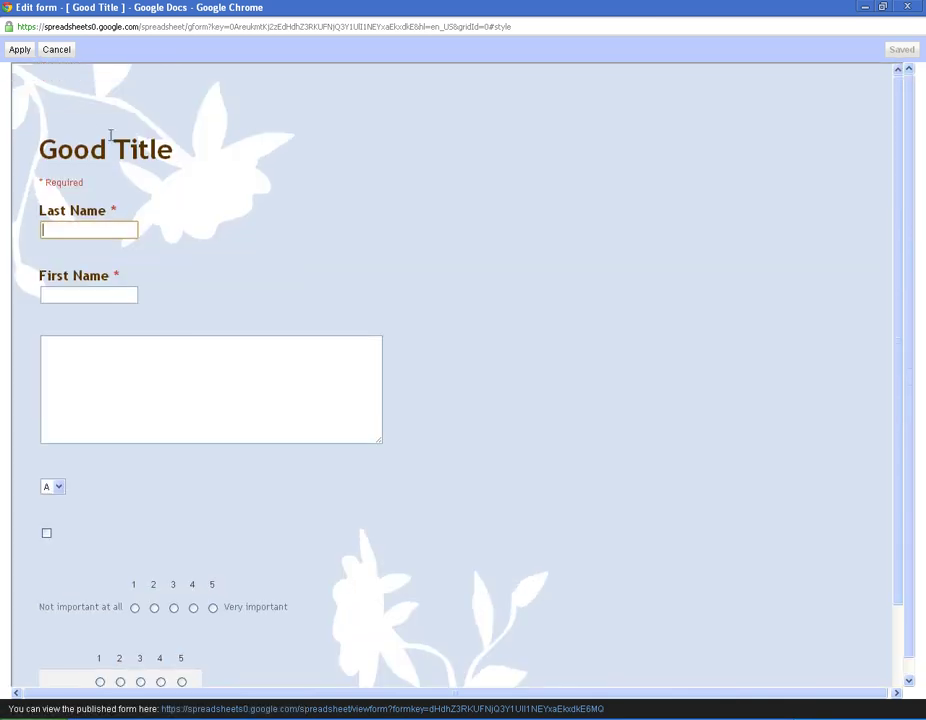
click(16, 53)
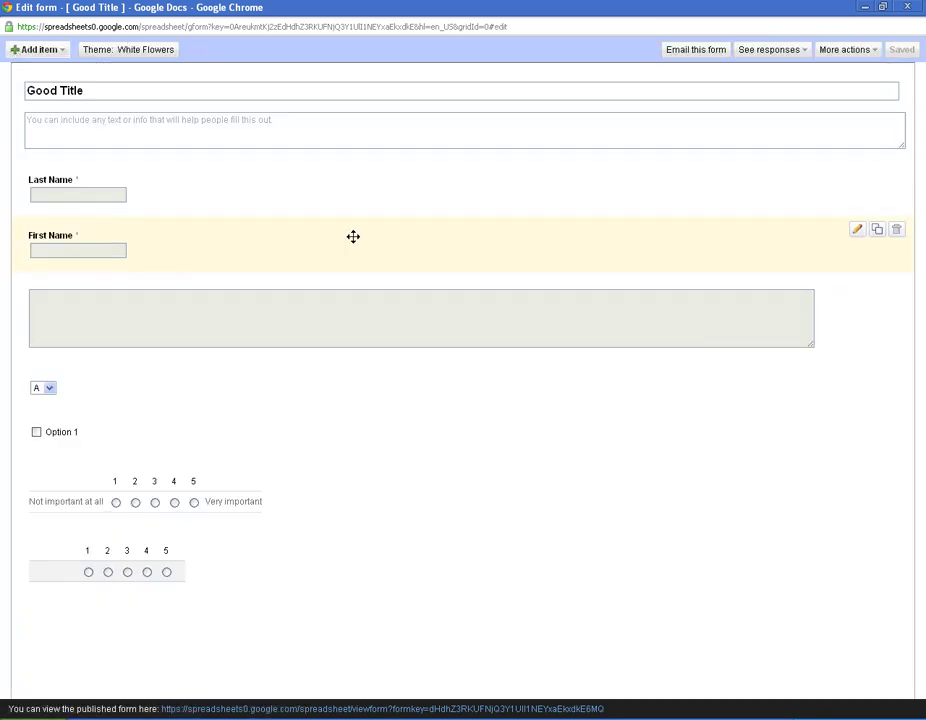
Open the published form to examine its themed layout from title to submit area, and select its web address.
click(340, 712)
scroll(413, 463, down, 1)
scroll(417, 463, up, 1)
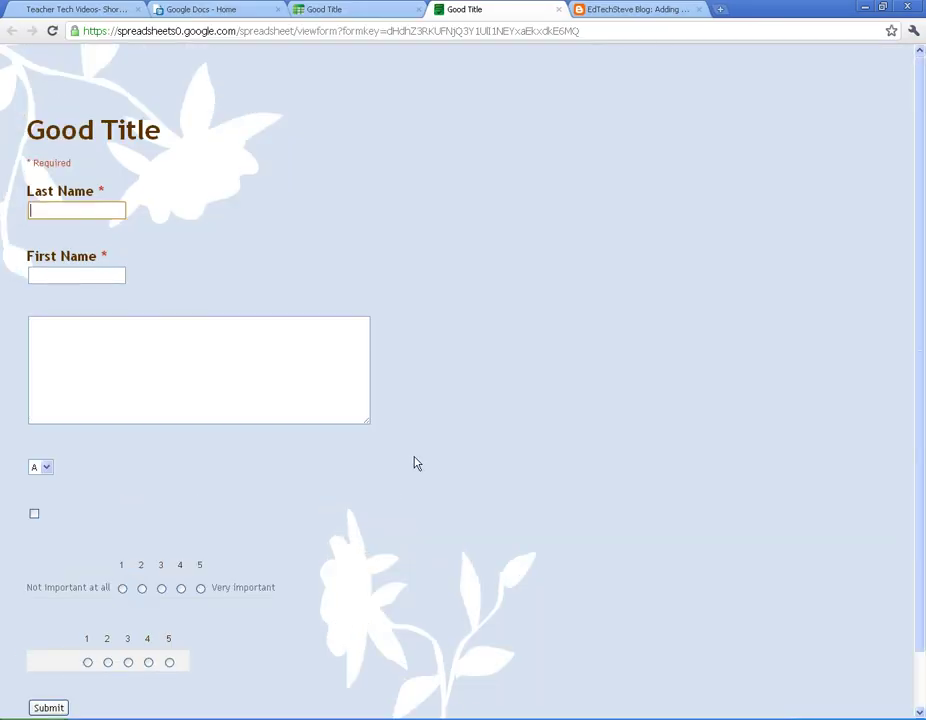
scroll(417, 463, down, 1)
scroll(417, 463, up, 1)
click(600, 31)
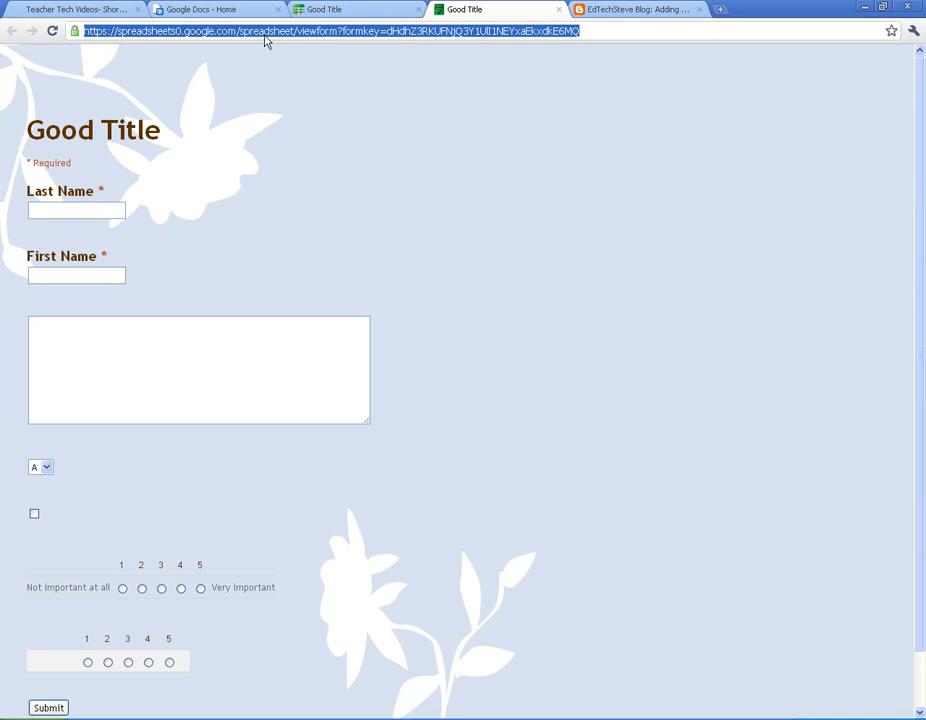
scroll(332, 566, down, 1)
scroll(332, 566, up, 1)
scroll(296, 544, down, 1)
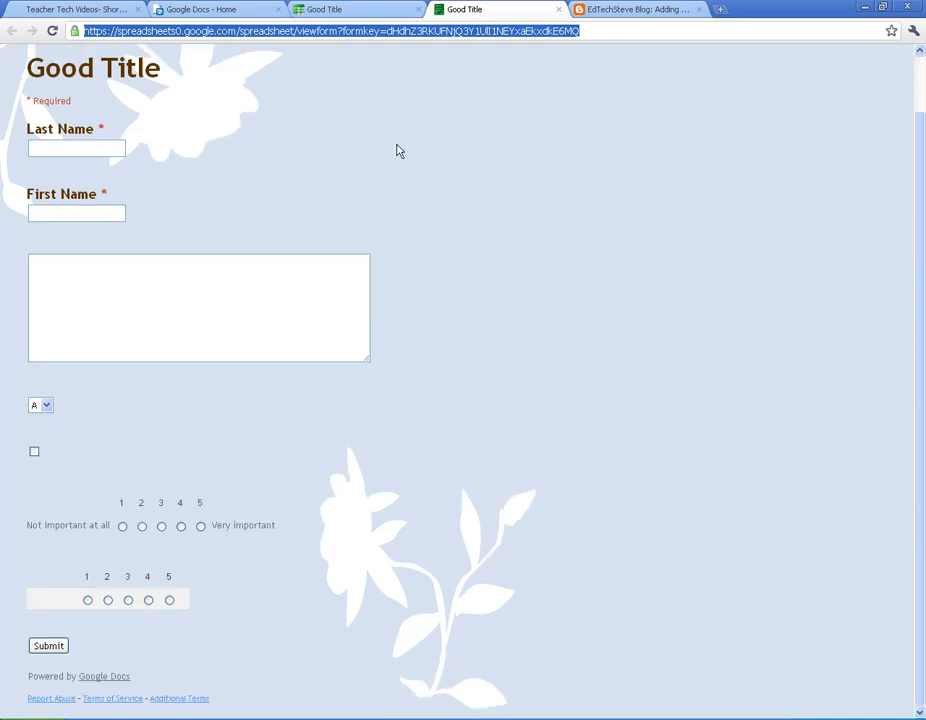
Close the published form and the Good Title spreadsheet.
click(351, 9)
click(517, 10)
click(558, 10)
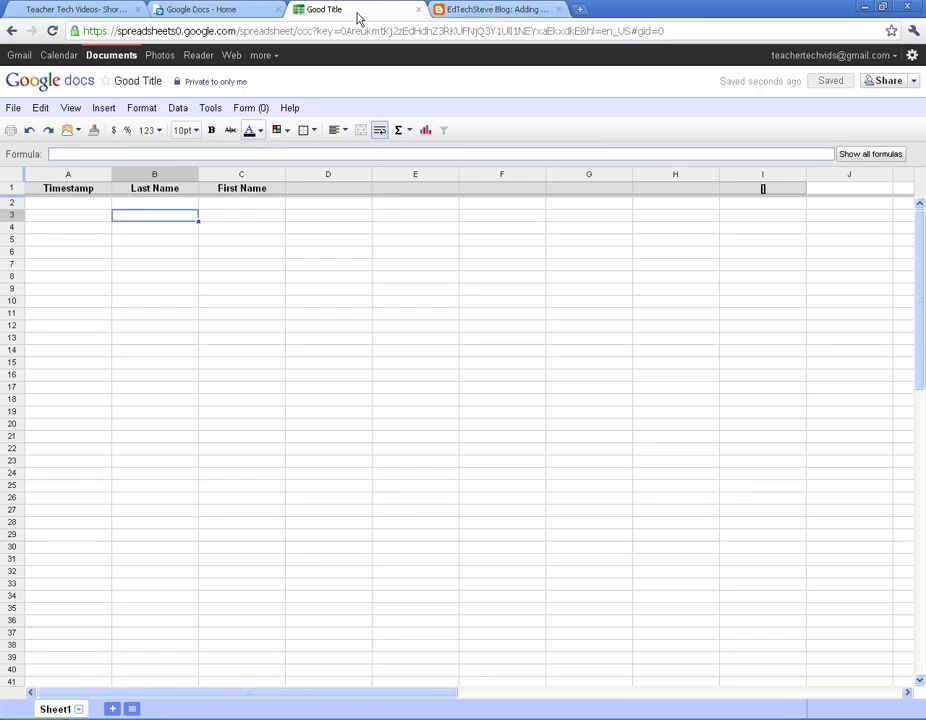
click(418, 10)
Open the Technology in the Home Survey for JN Fries Middle, 2011-2012 spreadsheet from the documents list and go to its live form.
click(227, 10)
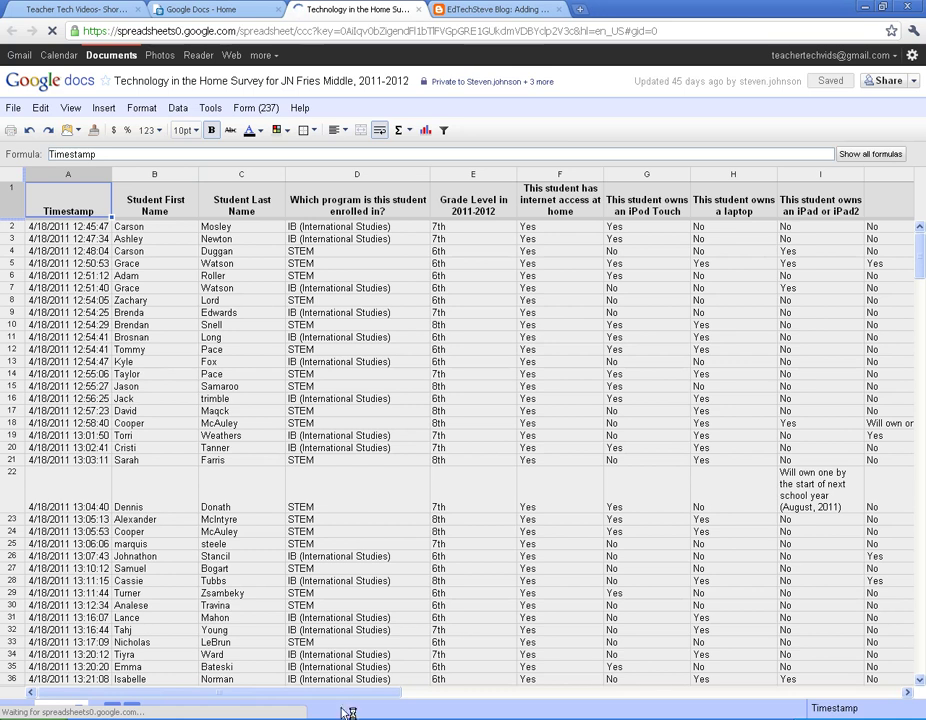
mouse_move(366, 697)
mouse_down()
mouse_move(562, 698)
mouse_move(350, 708)
mouse_up()
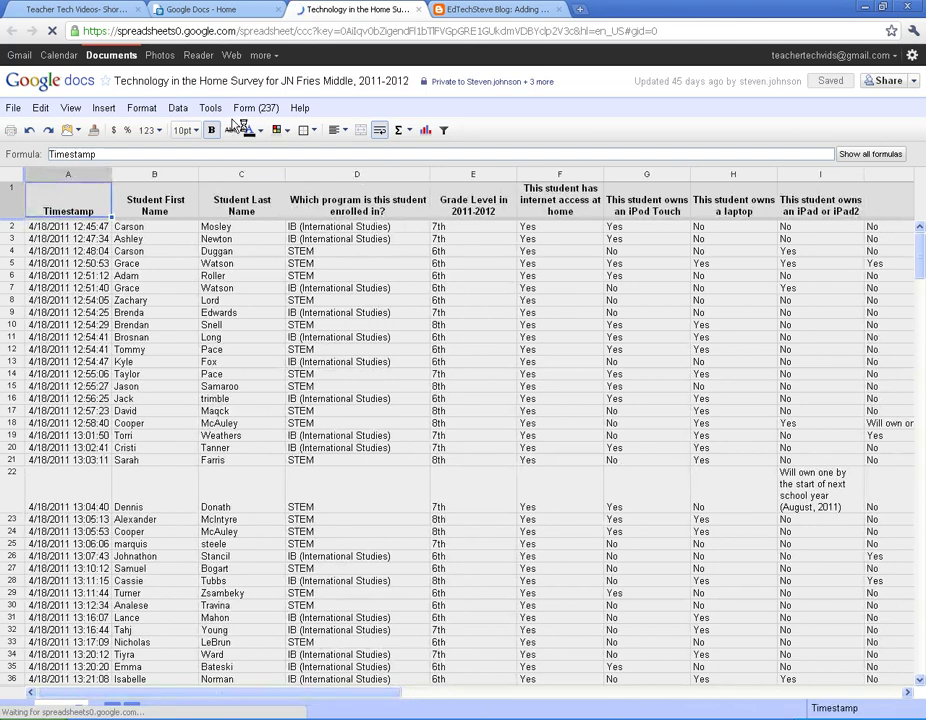
click(250, 109)
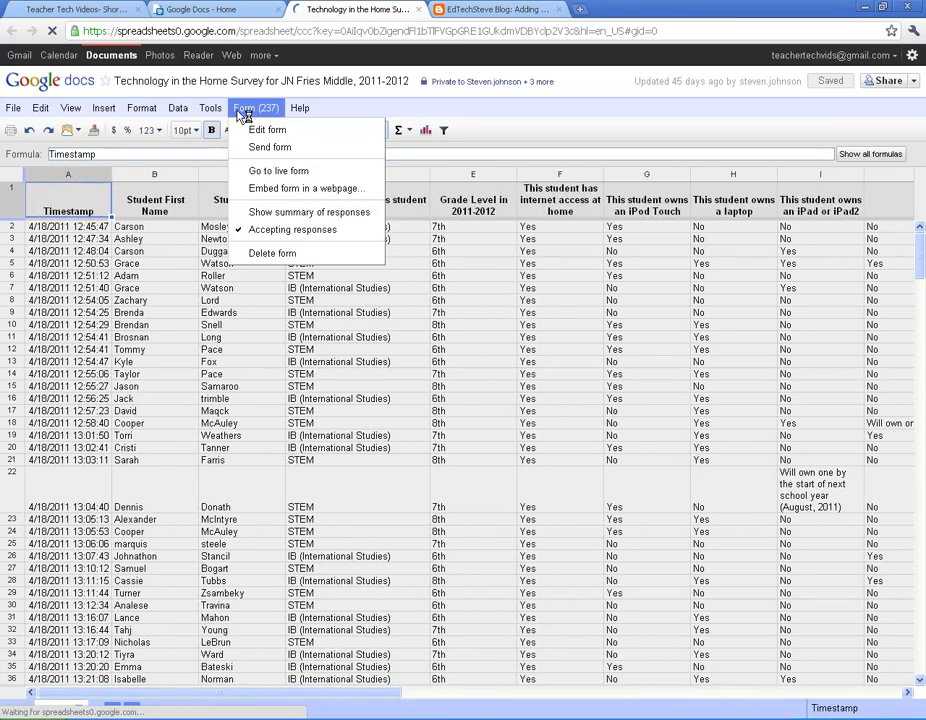
click(236, 173)
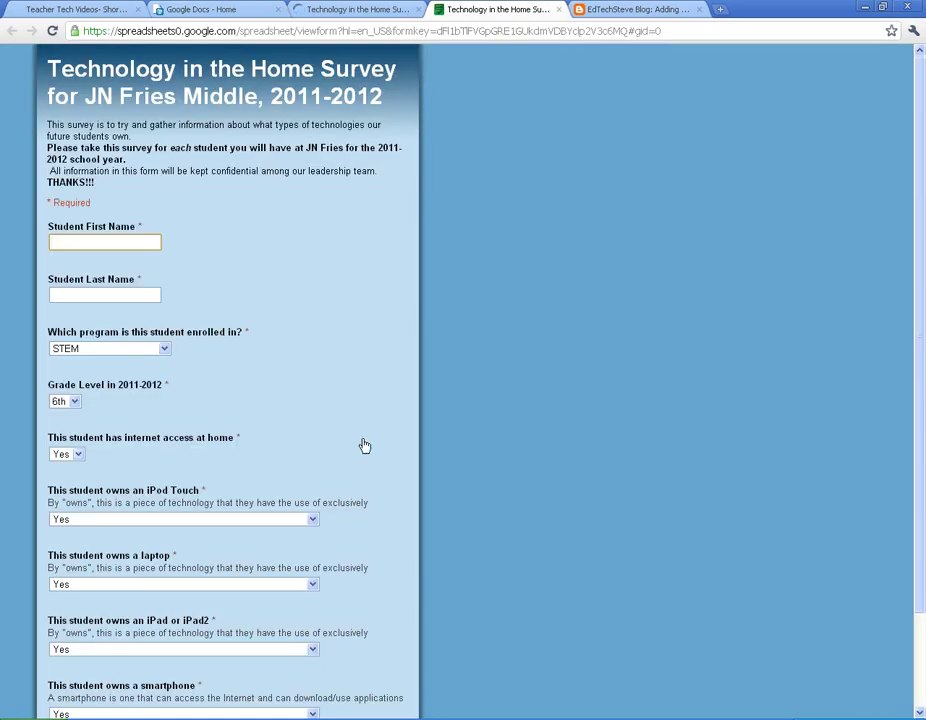
Inspect the answer choices of the iPod Touch, laptop and iPad ownership questions in the live survey form without changing them.
scroll(455, 461, down, 3)
click(313, 407)
click(315, 474)
click(315, 474)
click(314, 476)
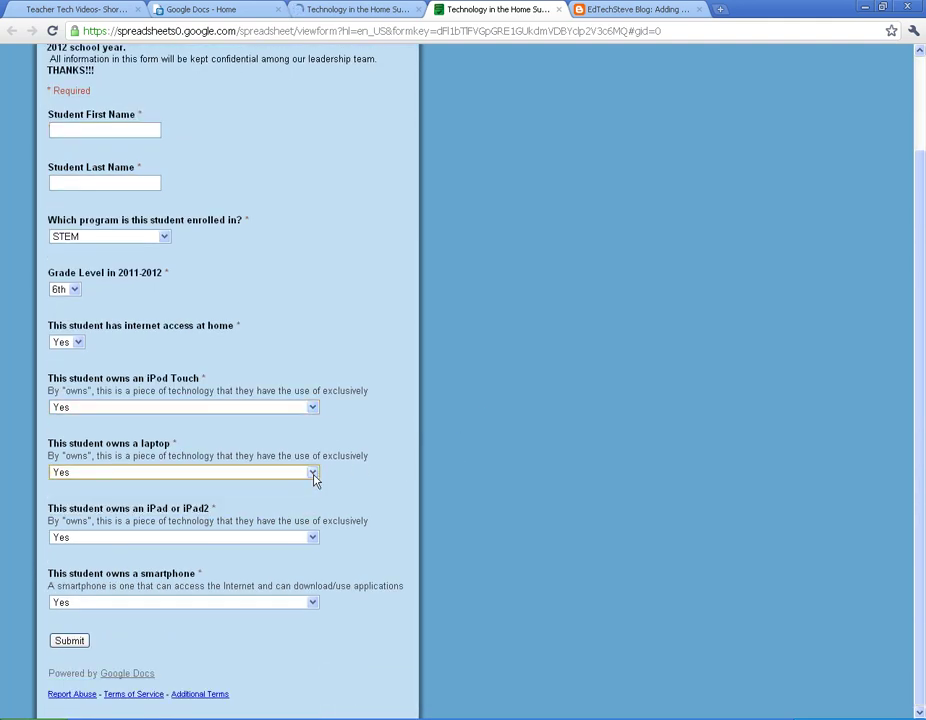
click(310, 539)
click(310, 541)
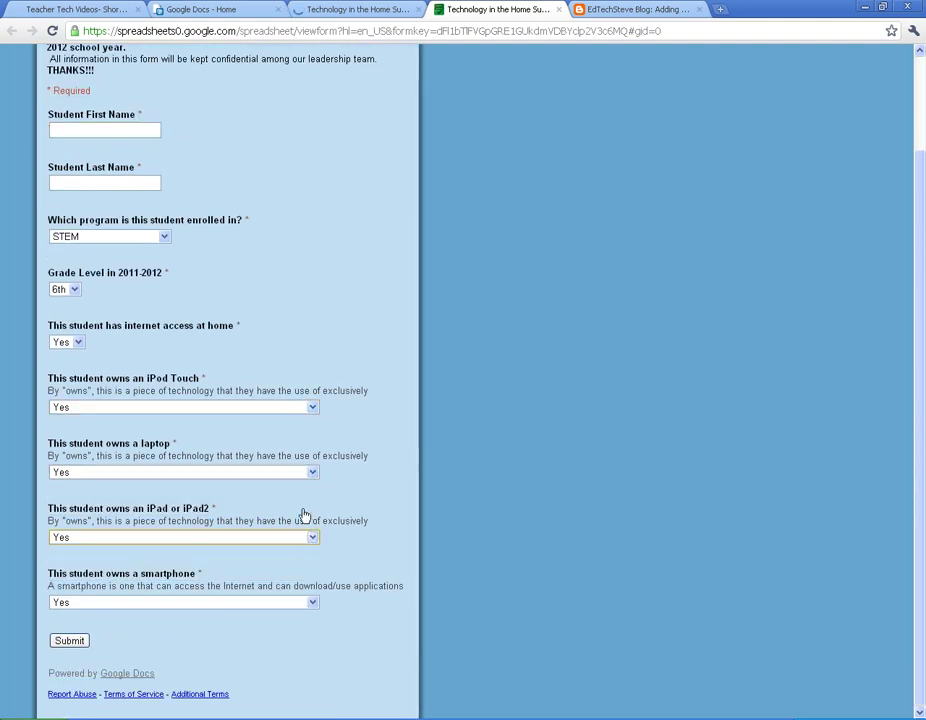
Check the choices for the enrolled program and grade level questions, and close the live form.
click(165, 238)
click(166, 249)
click(73, 289)
click(73, 290)
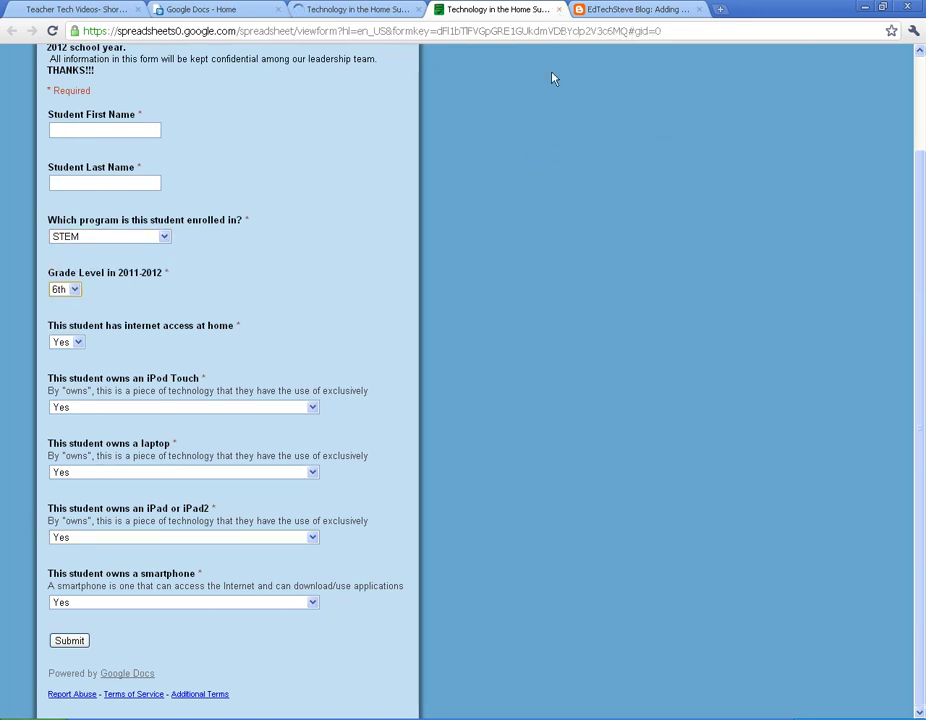
click(560, 10)
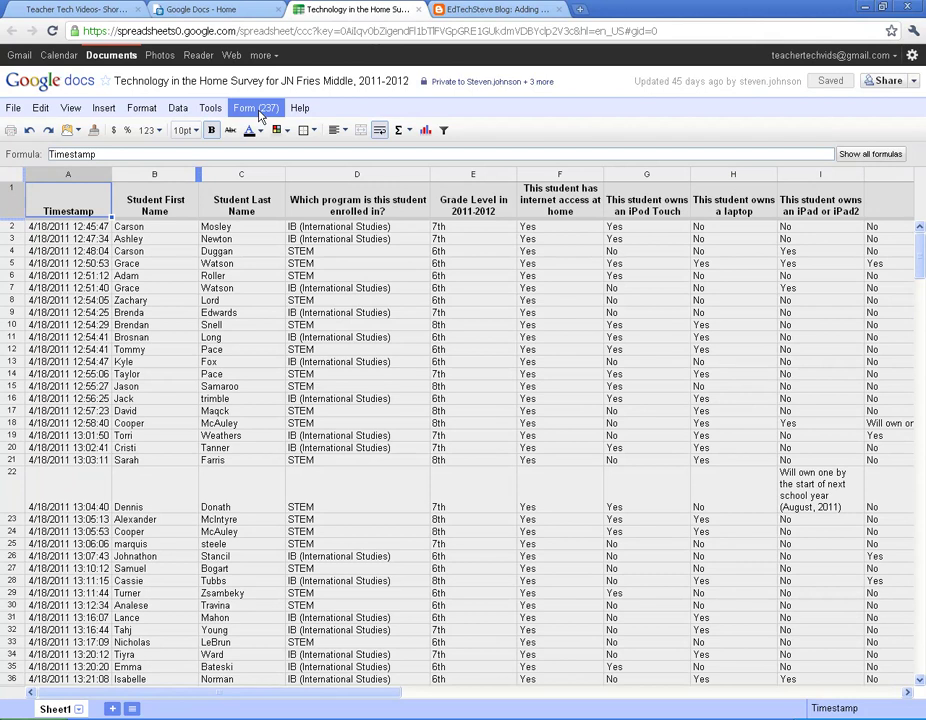
Show the summary of responses in an enlarged window and review its charts from student names through number of daily responses.
click(248, 110)
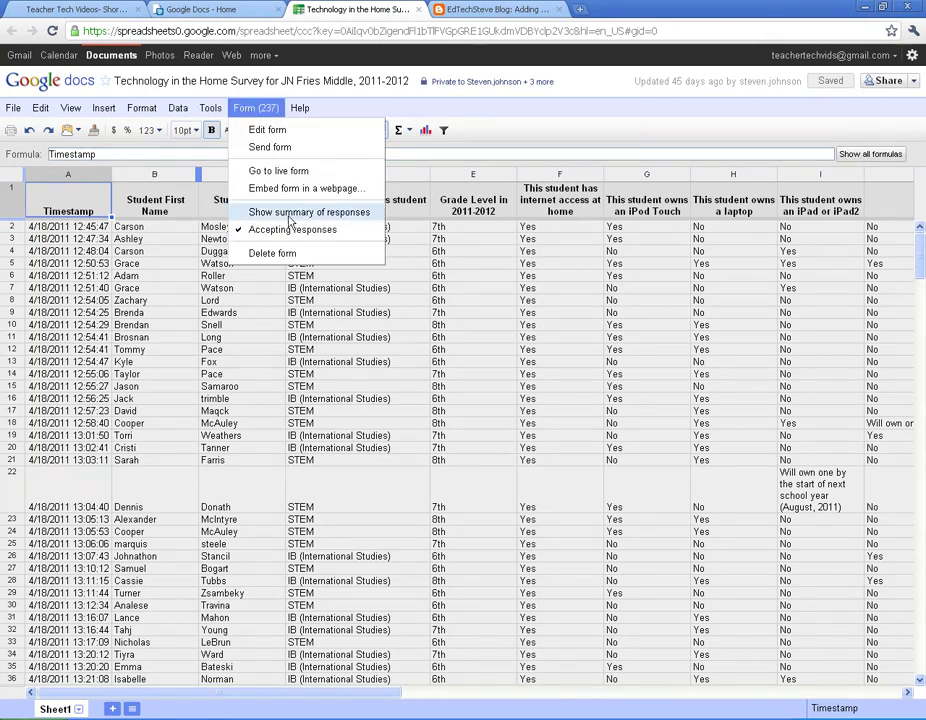
click(318, 213)
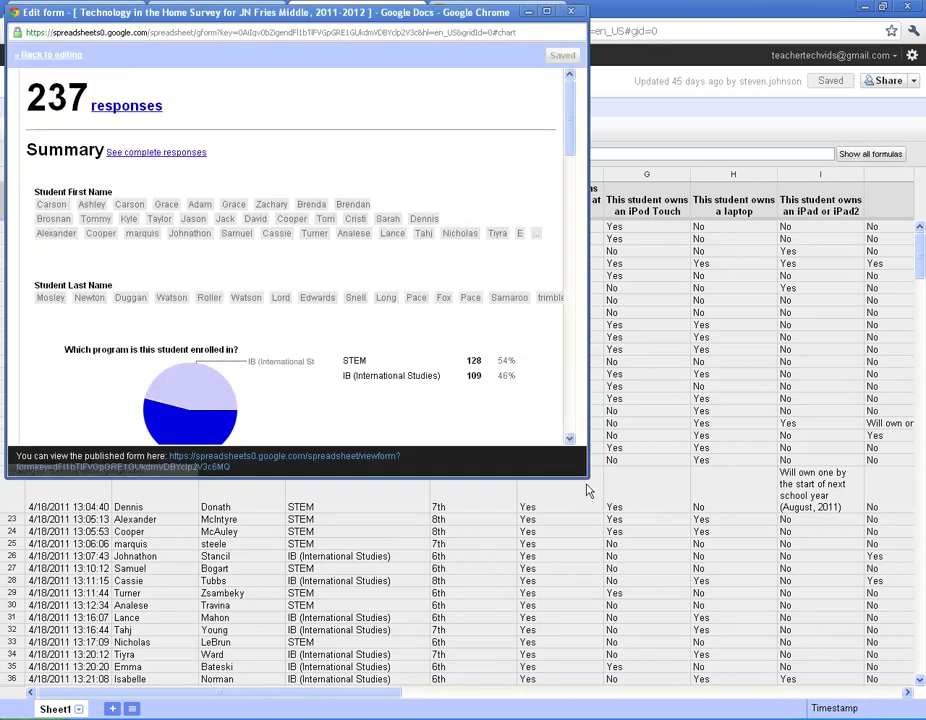
drag(583, 480, 568, 655)
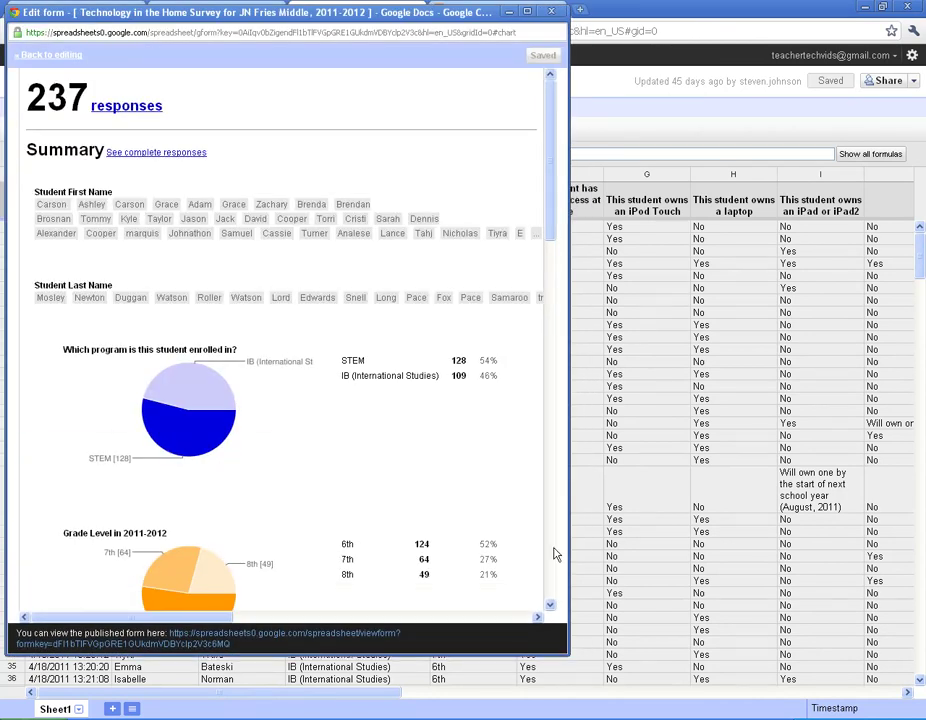
drag(549, 194, 505, 222)
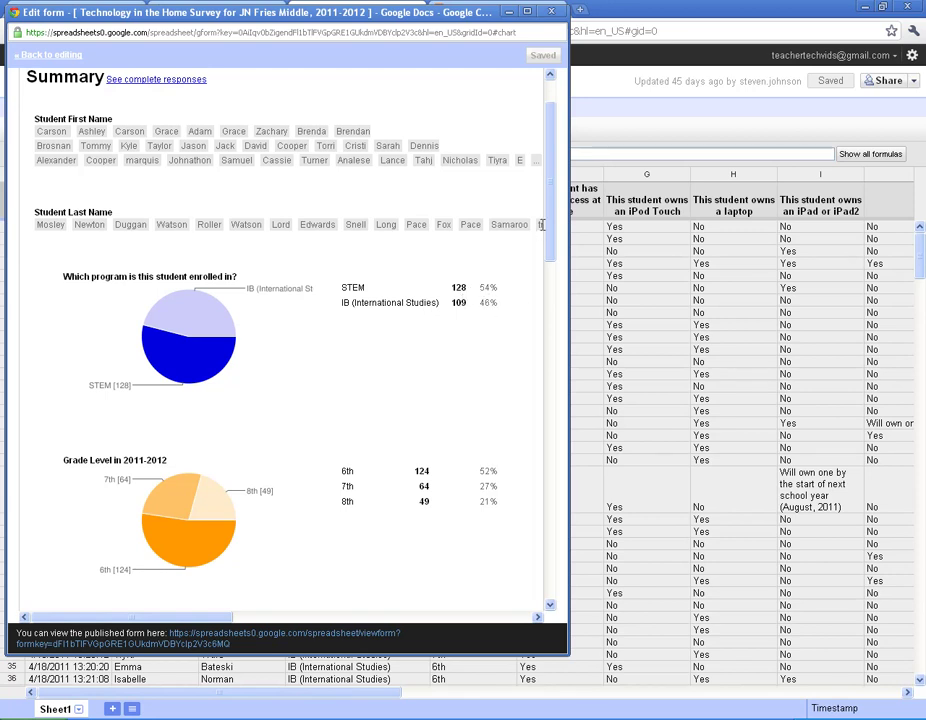
drag(552, 246, 559, 566)
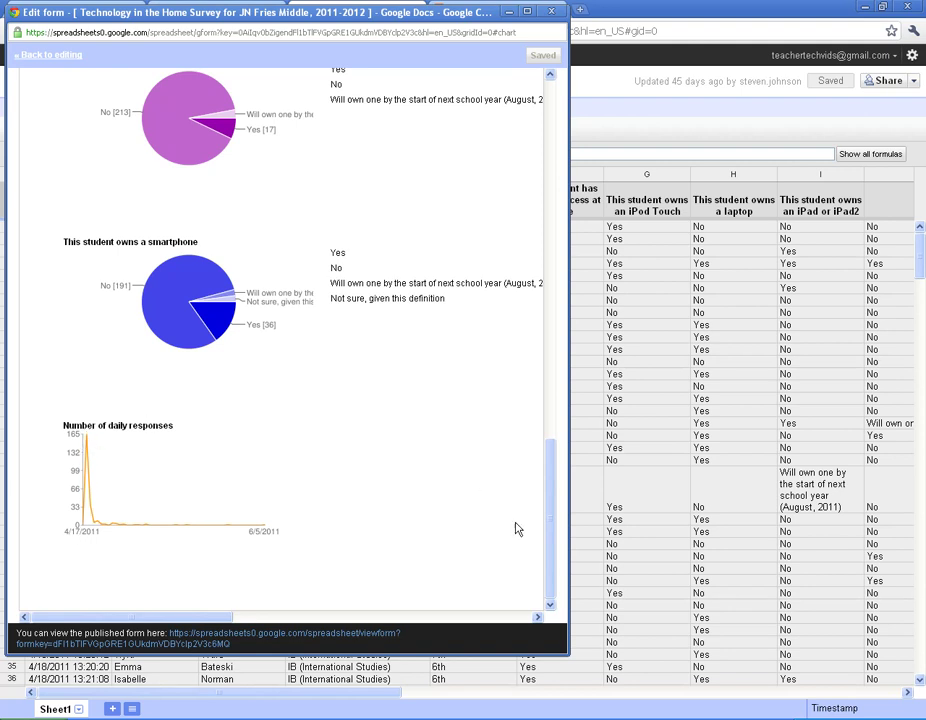
drag(550, 554, 548, 138)
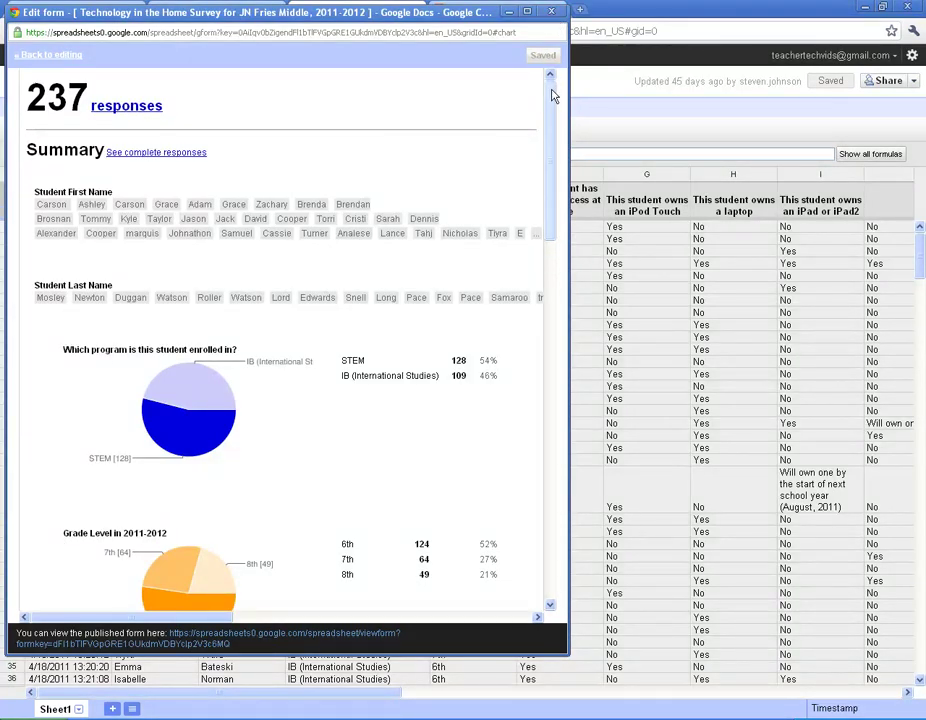
drag(555, 95, 562, 260)
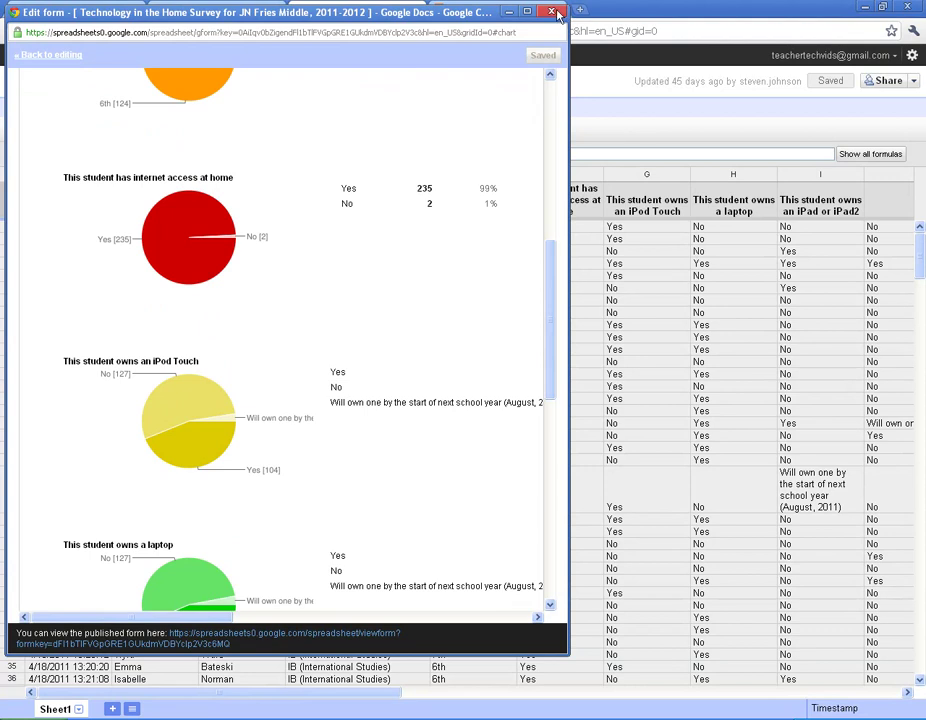
Close the response summary and select the first response's timestamp in the survey spreadsheet.
click(553, 12)
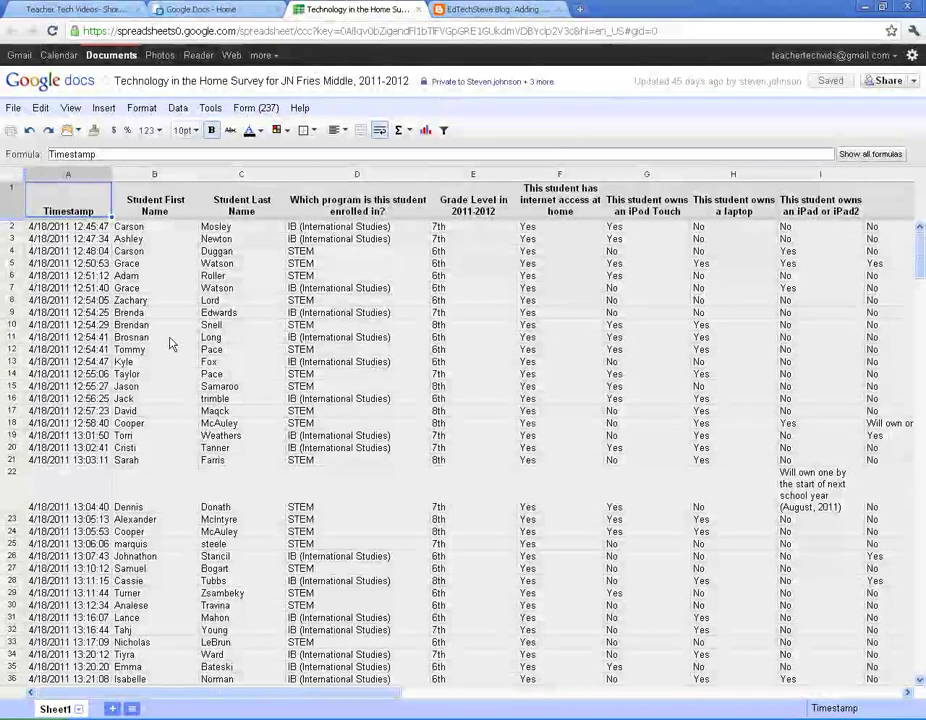
click(90, 338)
click(64, 229)
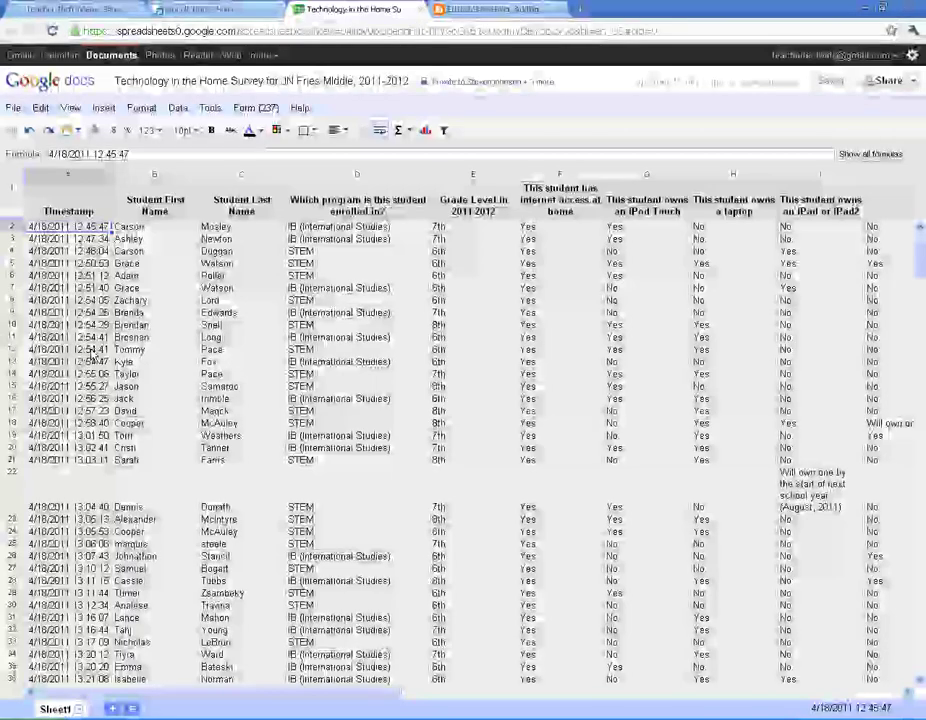